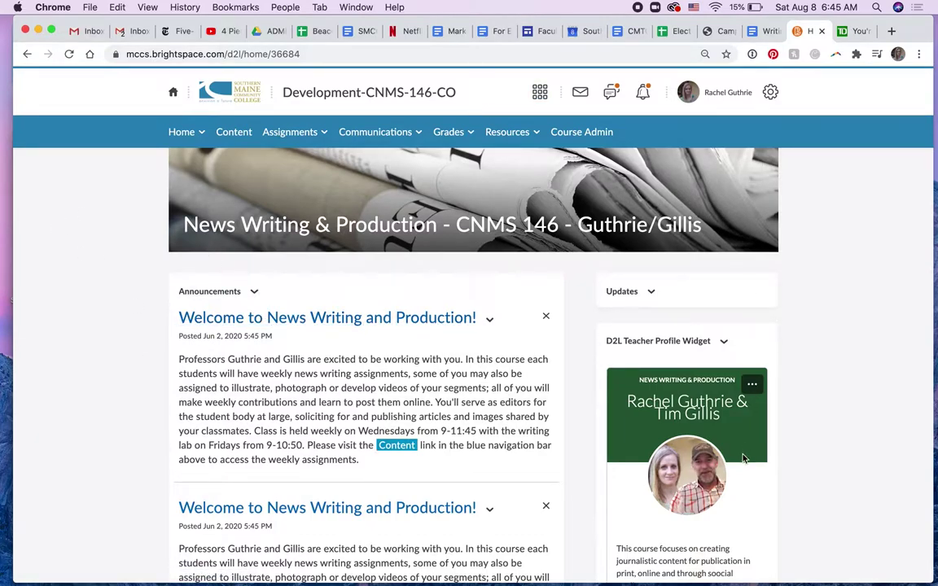
- Go to the course Content area and expand the Issue #1 module in the table of contents
{"action": "left_click", "coordinate": [234, 132]}
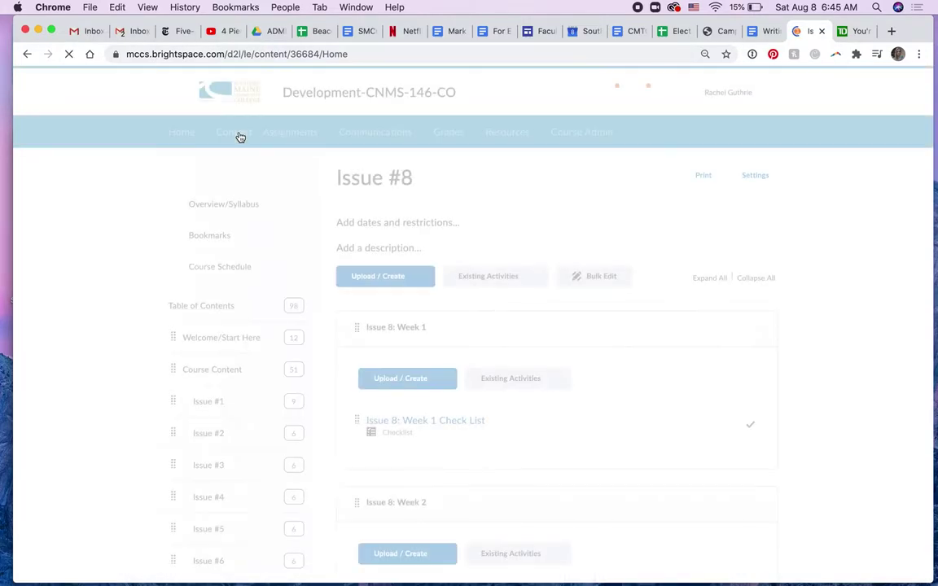
{"action": "scroll", "coordinate": [248, 330], "scroll_direction": "down", "scroll_amount": 5}
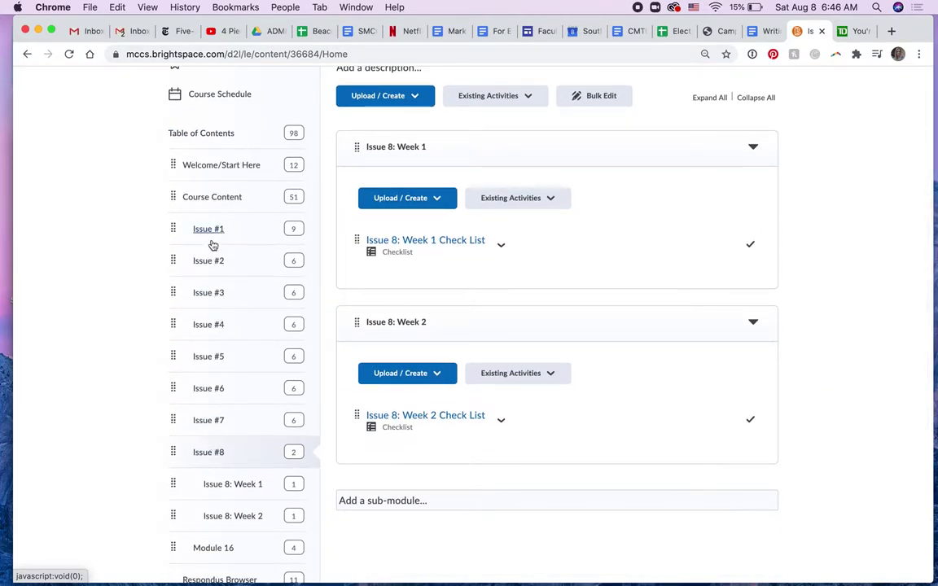
{"action": "left_click", "coordinate": [209, 230]}
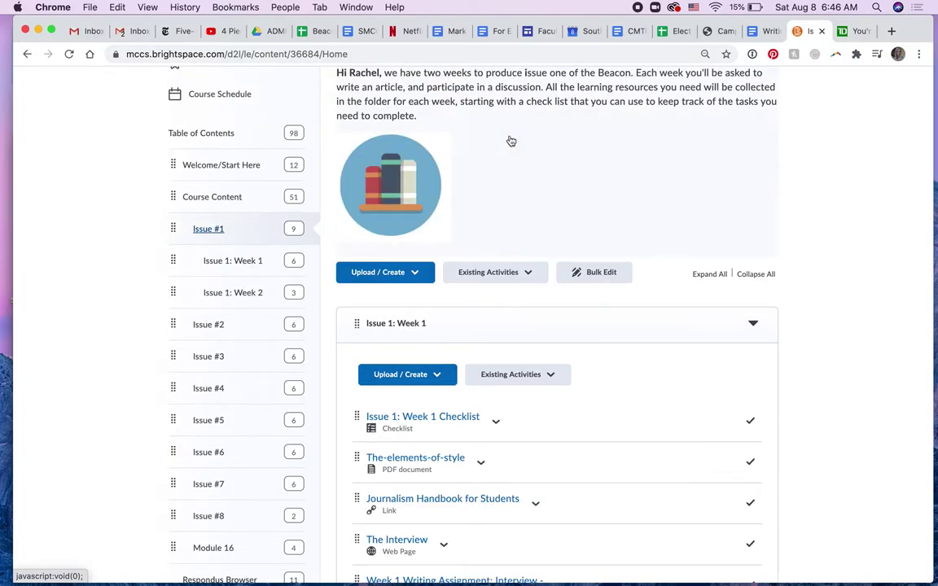
- Scroll the Issue #1 page down to the six-item Issue 1: Week 1 list
{"action": "scroll", "coordinate": [500, 134], "scroll_direction": "up", "scroll_amount": 4}
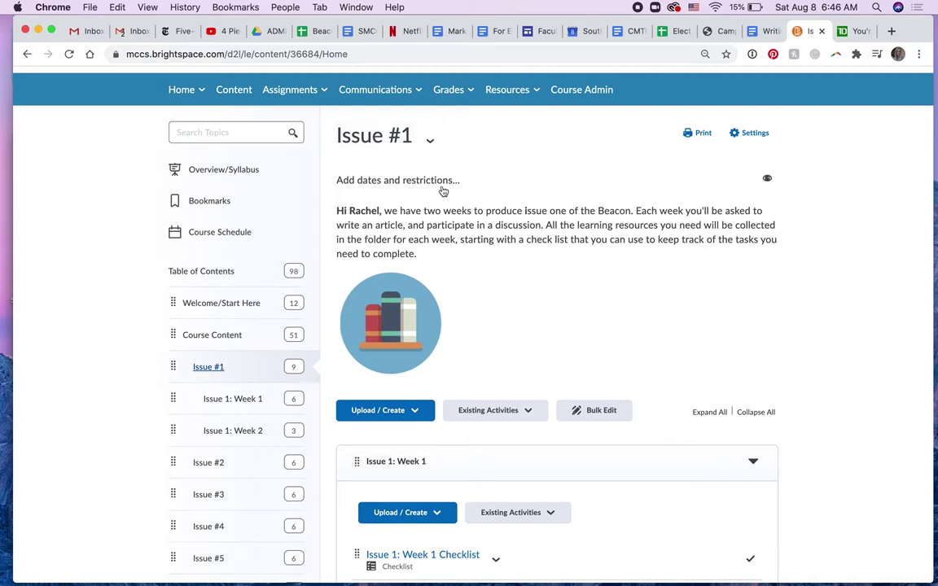
{"action": "scroll", "coordinate": [534, 336], "scroll_direction": "down", "scroll_amount": 7}
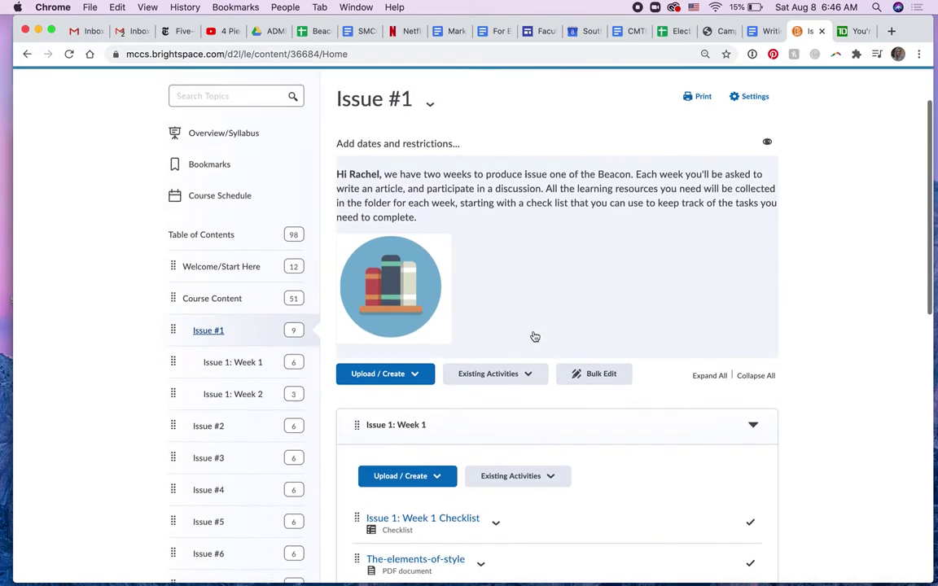
{"action": "scroll", "coordinate": [534, 337], "scroll_direction": "down", "scroll_amount": 3}
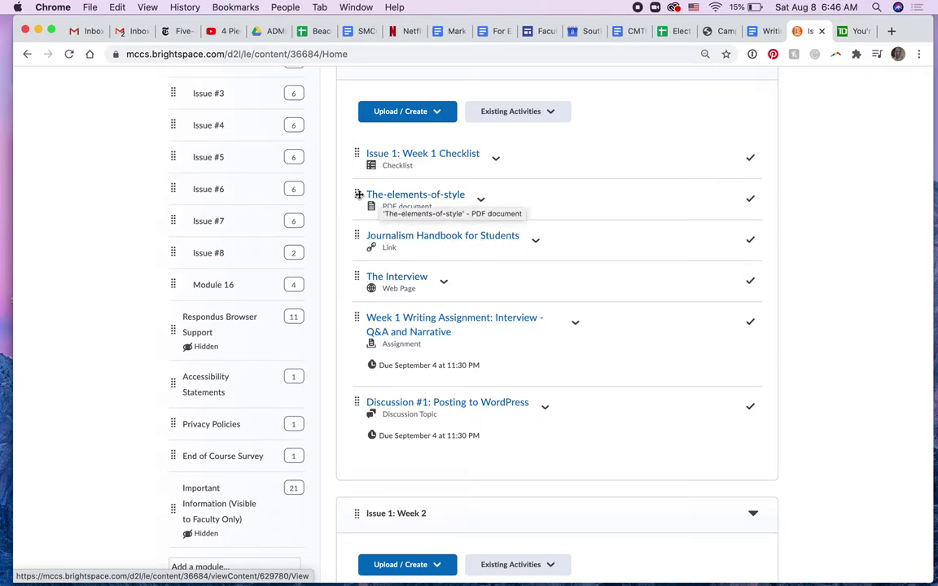
- Move The-elements-of-style to the end of Week 1, then Journalism Handbook for Students below it
{"action": "left_click_drag", "start_coordinate": [355, 194], "coordinate": [373, 456]}
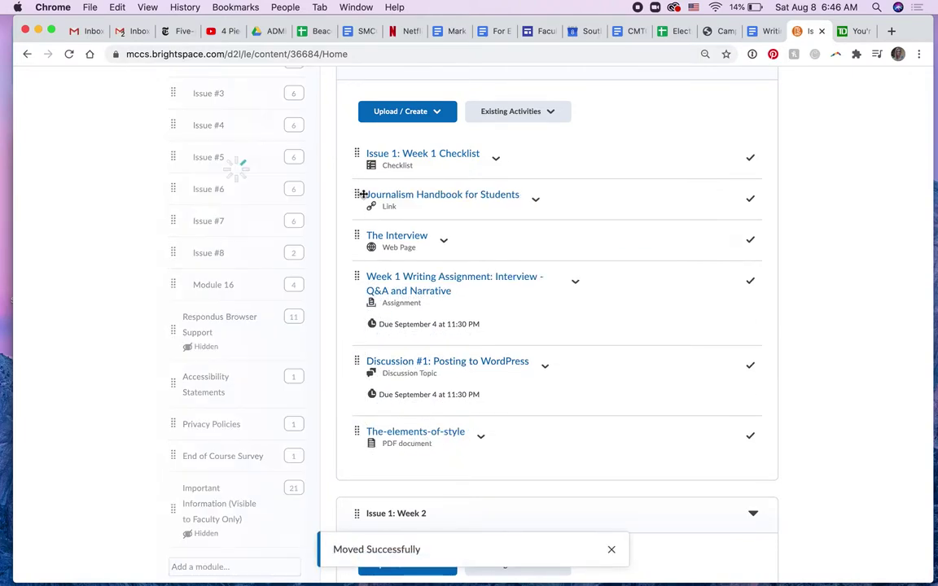
{"action": "scroll", "coordinate": [365, 332], "scroll_direction": "down", "scroll_amount": 5}
{"action": "scroll", "coordinate": [365, 334], "scroll_direction": "down", "scroll_amount": 2}
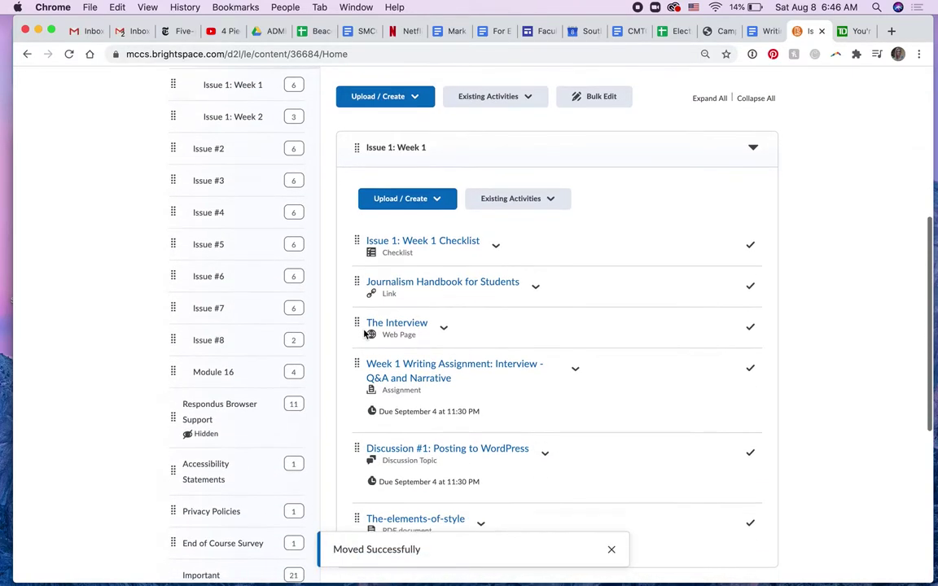
{"action": "left_click_drag", "start_coordinate": [356, 280], "coordinate": [373, 535]}
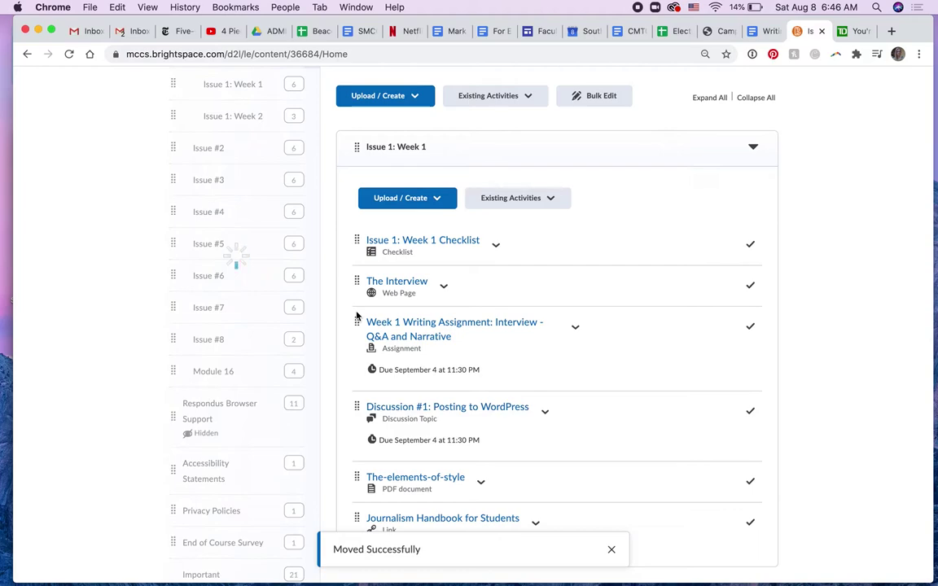
{"action": "scroll", "coordinate": [237, 254], "scroll_direction": "up", "scroll_amount": 1}
{"action": "scroll", "coordinate": [366, 287], "scroll_direction": "down", "scroll_amount": 3}
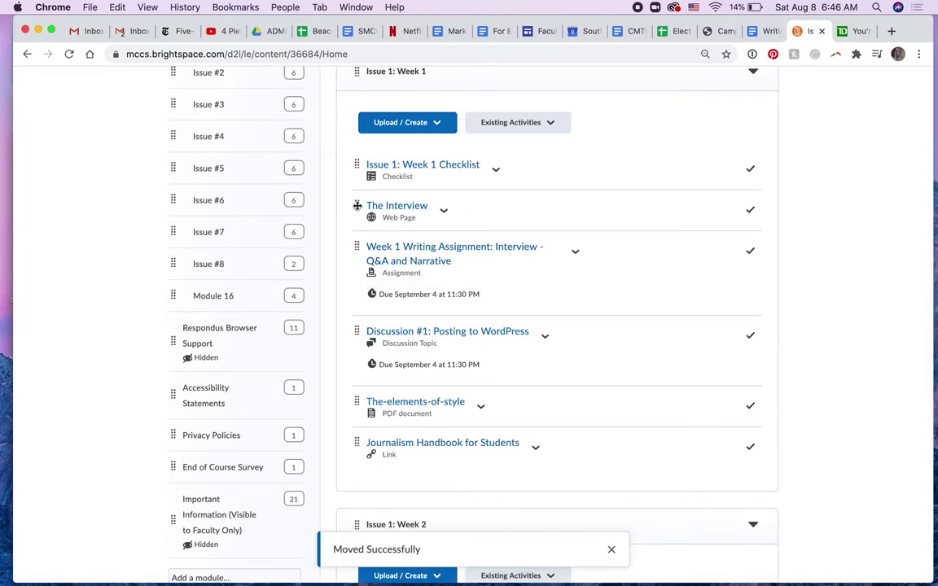
{"action": "scroll", "coordinate": [394, 360], "scroll_direction": "down", "scroll_amount": 5}
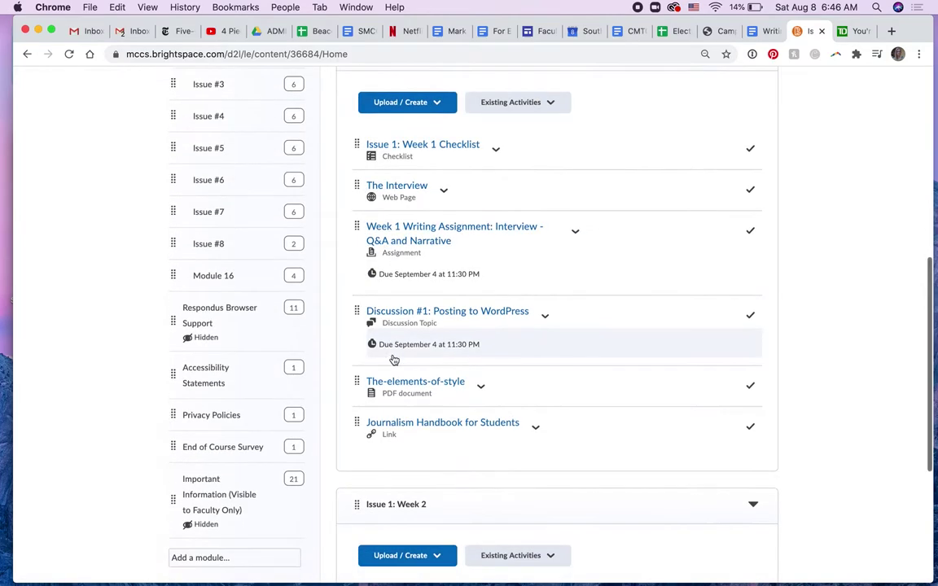
{"action": "scroll", "coordinate": [393, 359], "scroll_direction": "up", "scroll_amount": 3}
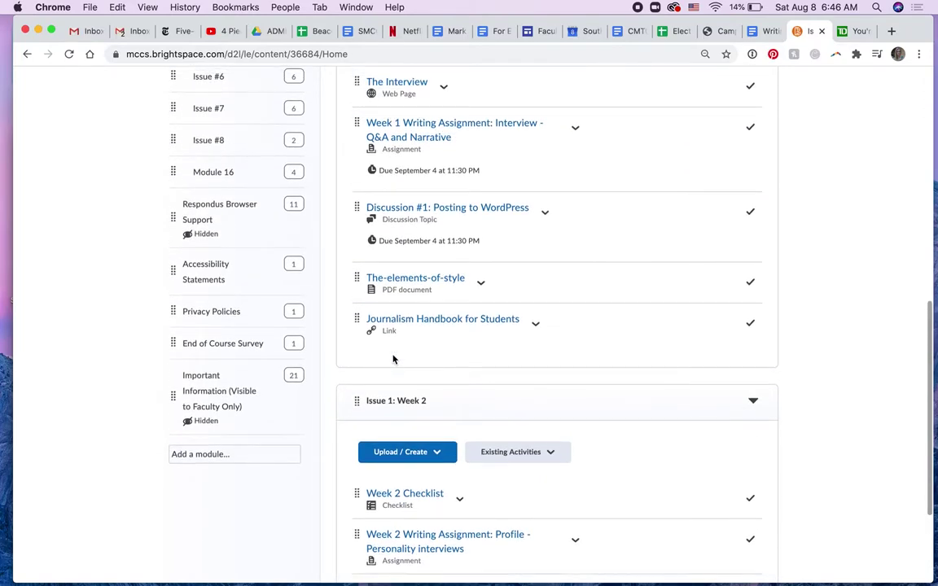
{"action": "scroll", "coordinate": [392, 359], "scroll_direction": "up", "scroll_amount": 1}
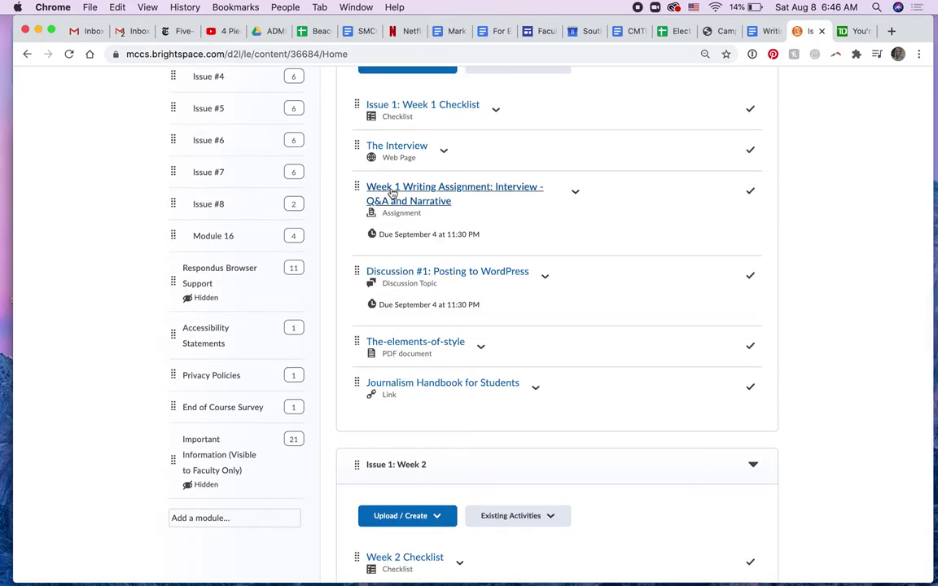
- In the Week 1 Writing Assignment instructions, unbold the placeholder text after 'Narrative:'
{"action": "left_click", "coordinate": [490, 195]}
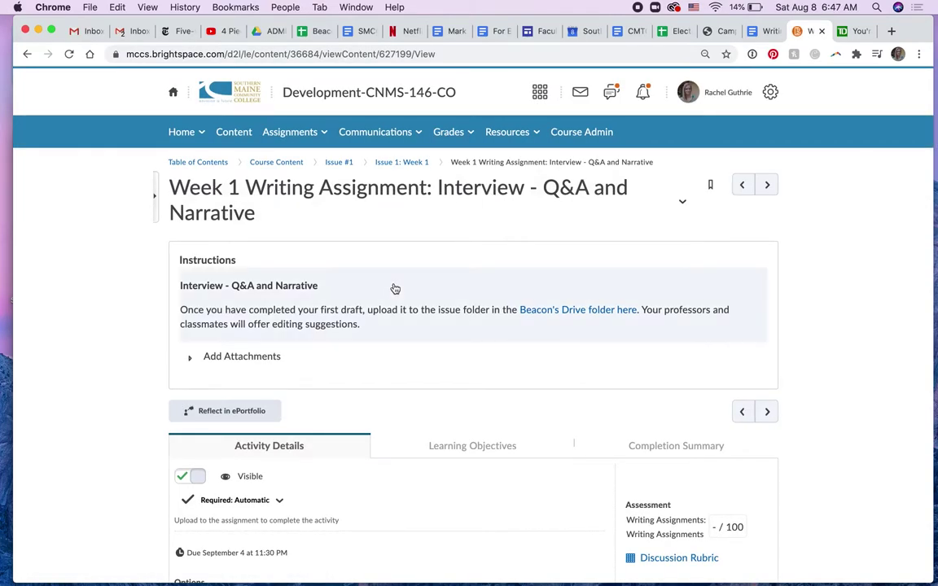
{"action": "scroll", "coordinate": [395, 289], "scroll_direction": "down", "scroll_amount": 2}
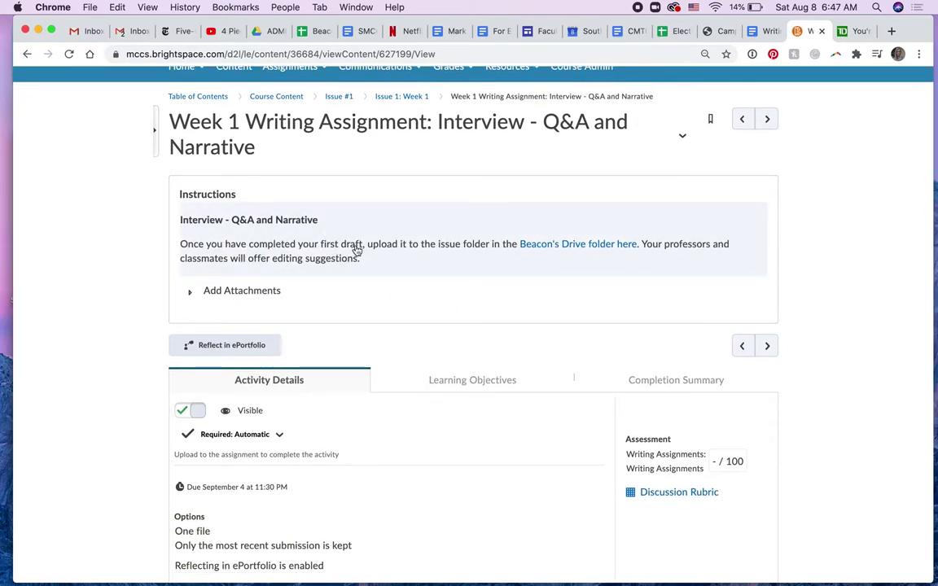
{"action": "left_click", "coordinate": [356, 251]}
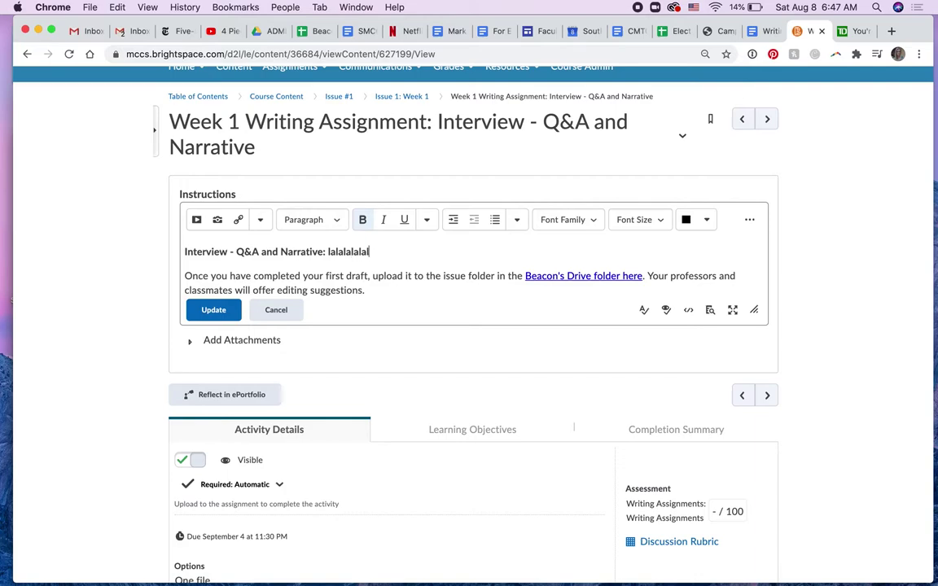
{"action": "left_click_drag", "start_coordinate": [406, 253], "coordinate": [325, 247]}
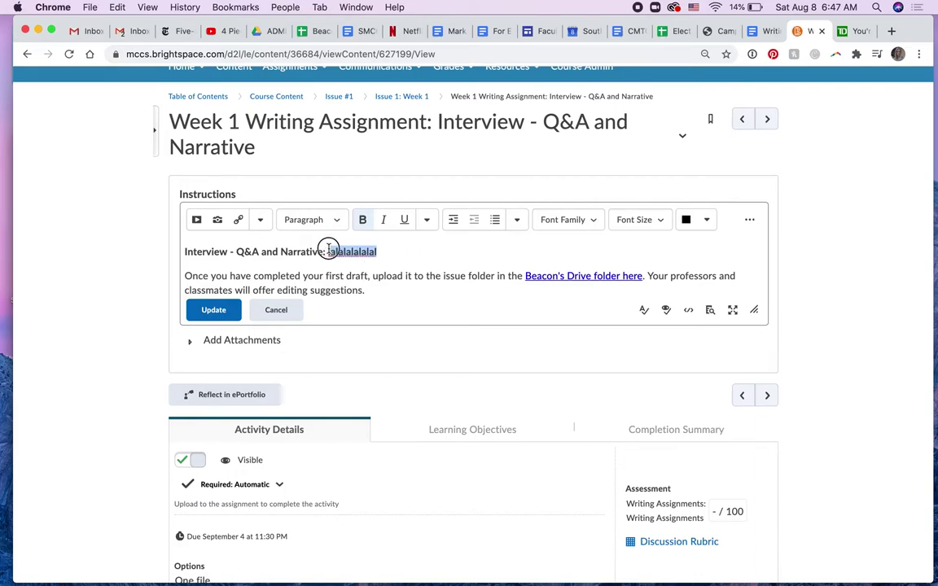
{"action": "left_click", "coordinate": [363, 222]}
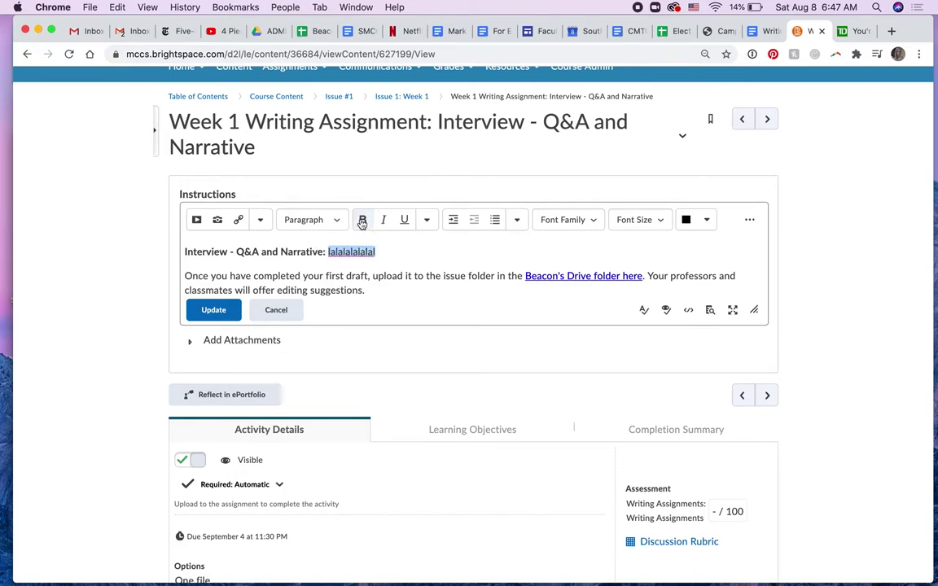
{"action": "left_click", "coordinate": [366, 289]}
- Italicize the instructions paragraph and save the instructions with Update
{"action": "left_click_drag", "start_coordinate": [368, 291], "coordinate": [185, 266]}
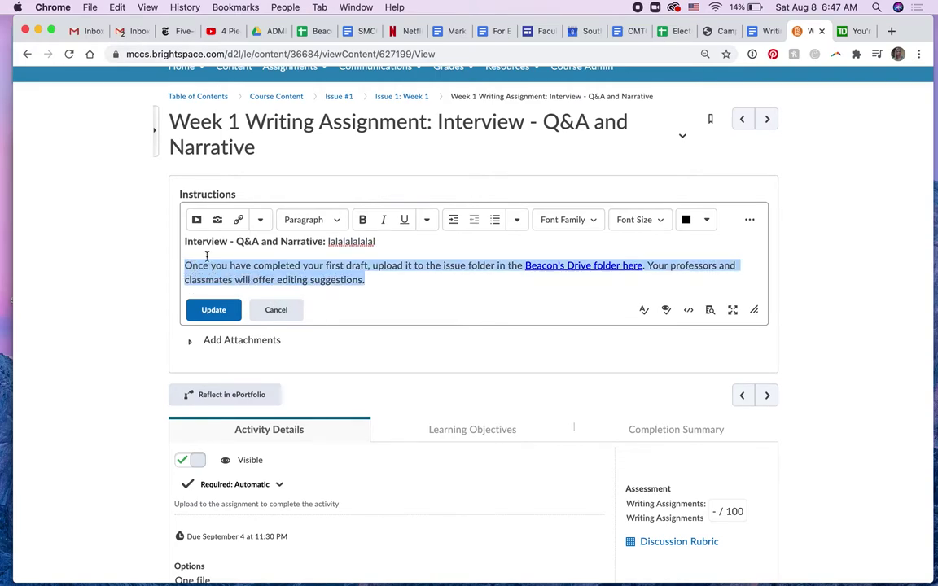
{"action": "left_click", "coordinate": [384, 220]}
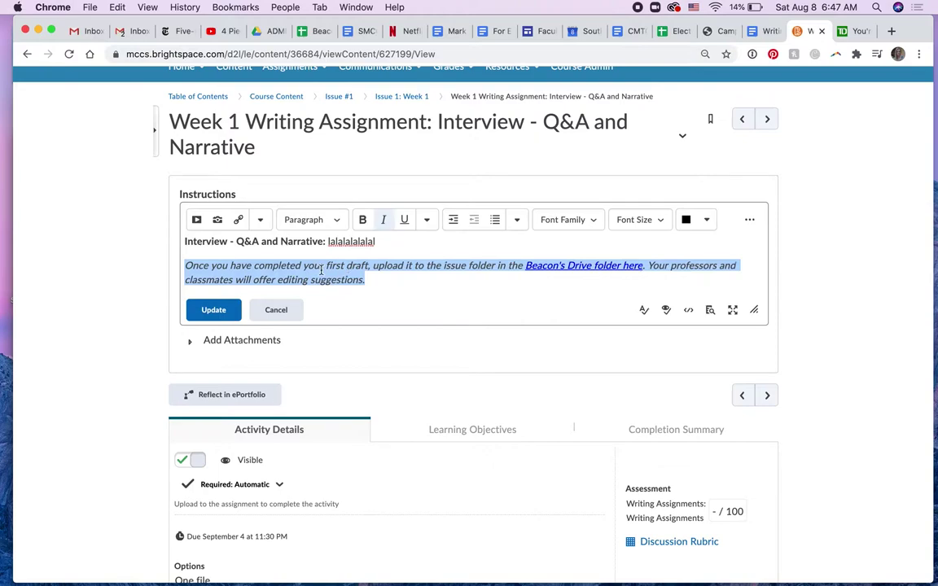
{"action": "left_click", "coordinate": [385, 281]}
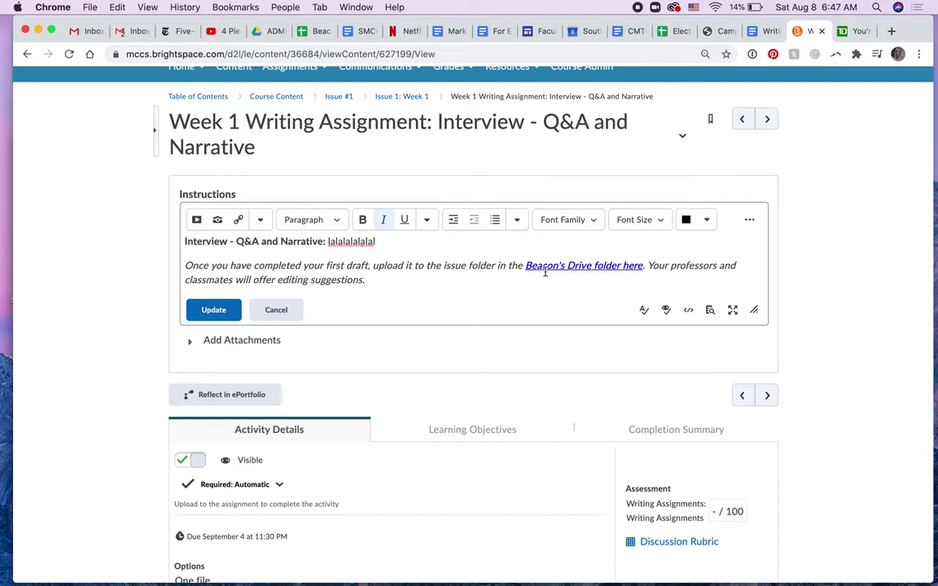
{"action": "left_click", "coordinate": [213, 310]}
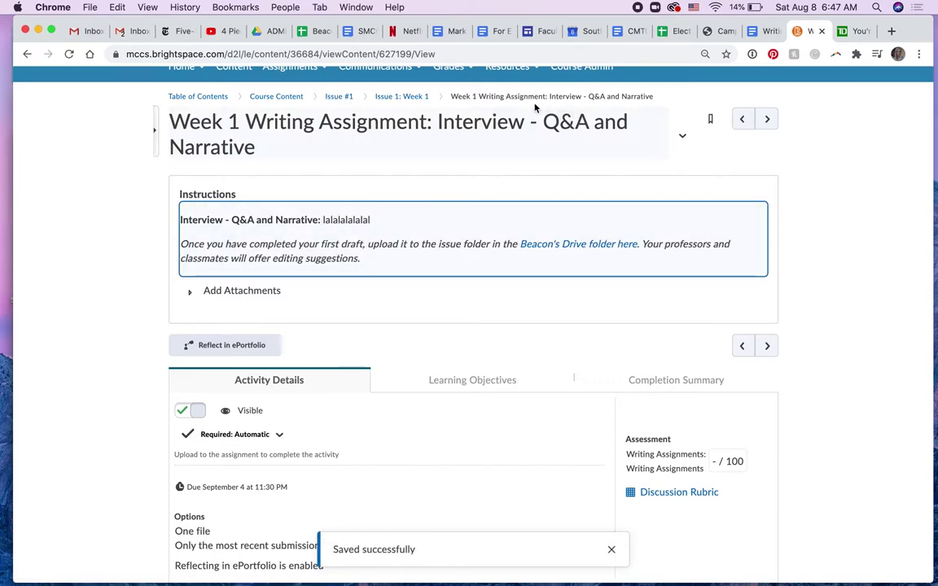
- Return to the Issue #1 page and open the Issue #2 module
{"action": "left_click", "coordinate": [345, 101]}
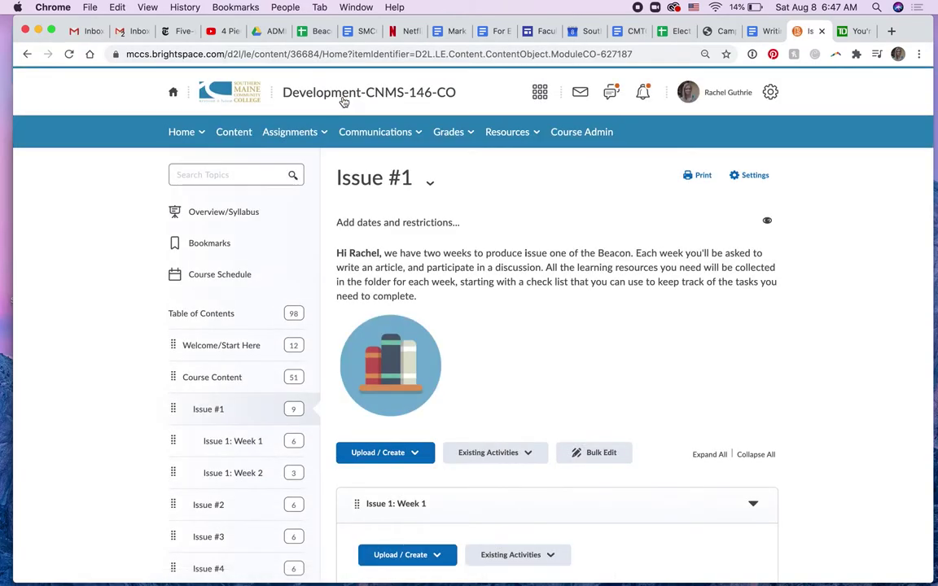
{"action": "scroll", "coordinate": [505, 220], "scroll_direction": "down", "scroll_amount": 3}
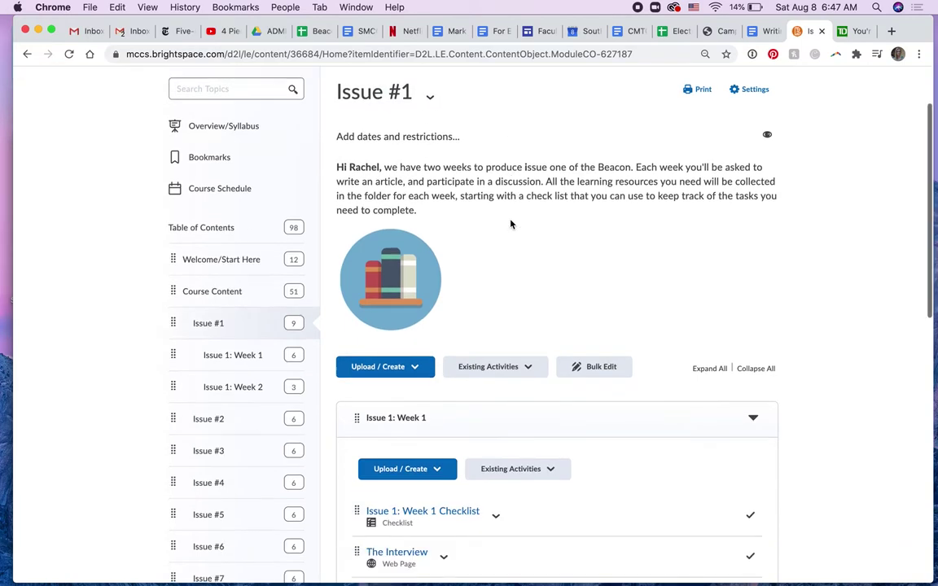
{"action": "left_click", "coordinate": [206, 359]}
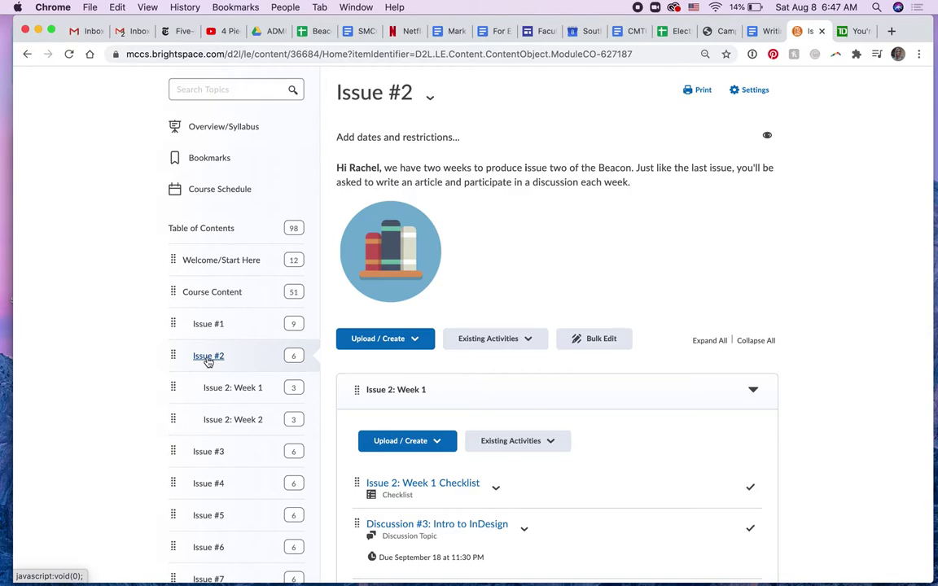
{"action": "scroll", "coordinate": [552, 392], "scroll_direction": "down", "scroll_amount": 5}
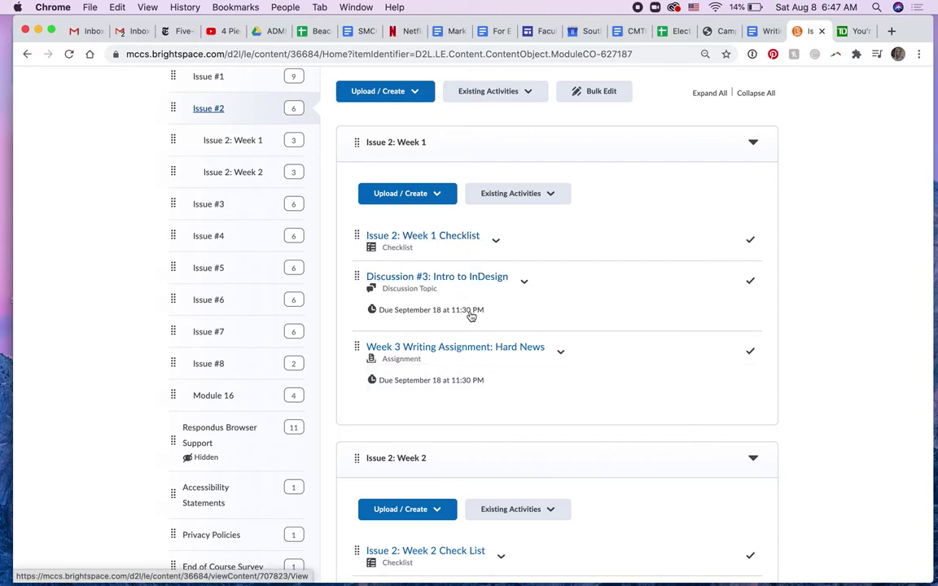
- Move Week 3 Writing Assignment: Hard News above Discussion #3: Intro to InDesign
{"action": "left_click_drag", "start_coordinate": [362, 350], "coordinate": [373, 286]}
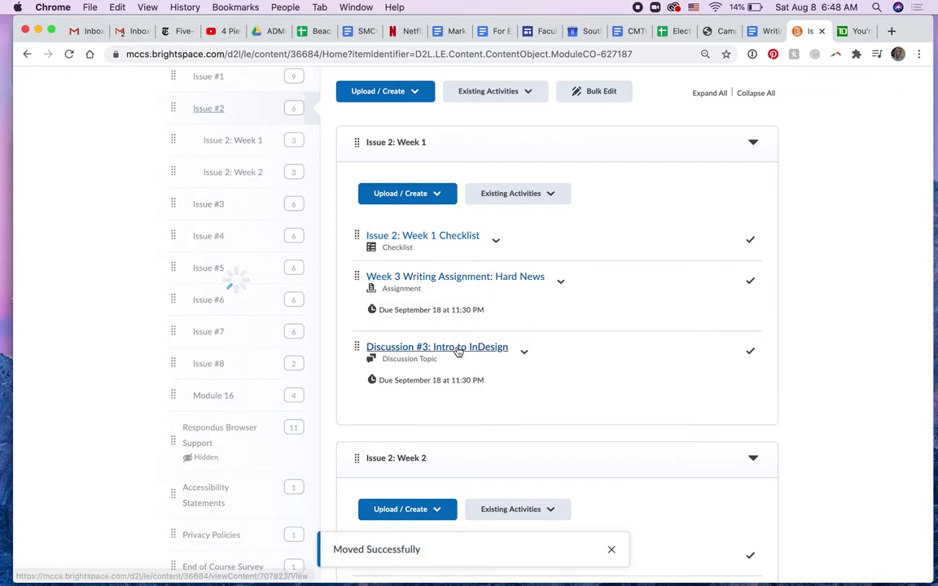
{"action": "scroll", "coordinate": [456, 352], "scroll_direction": "down", "scroll_amount": 2}
{"action": "scroll", "coordinate": [458, 352], "scroll_direction": "up", "scroll_amount": 4}
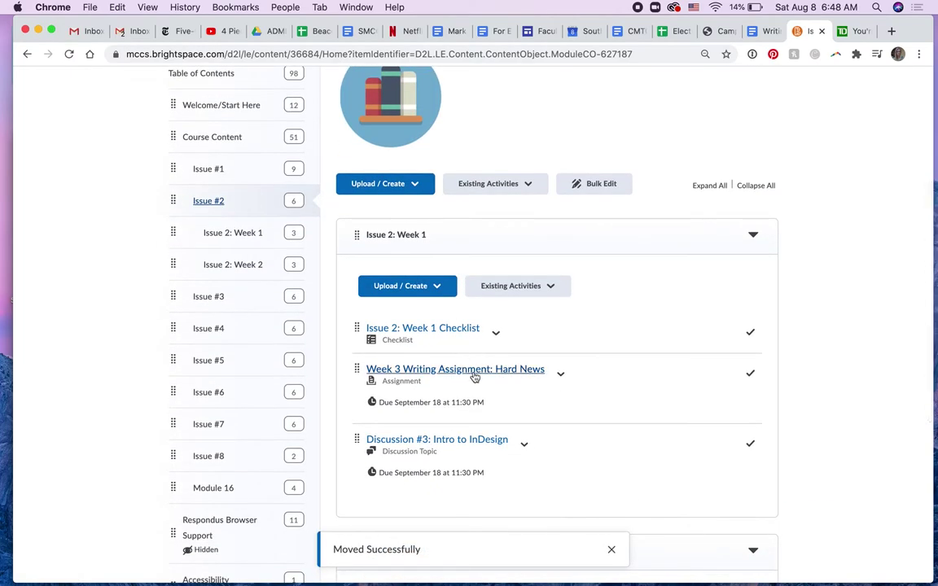
{"action": "scroll", "coordinate": [544, 415], "scroll_direction": "up", "scroll_amount": 1}
{"action": "scroll", "coordinate": [544, 416], "scroll_direction": "up", "scroll_amount": 3}
{"action": "scroll", "coordinate": [544, 415], "scroll_direction": "down", "scroll_amount": 5}
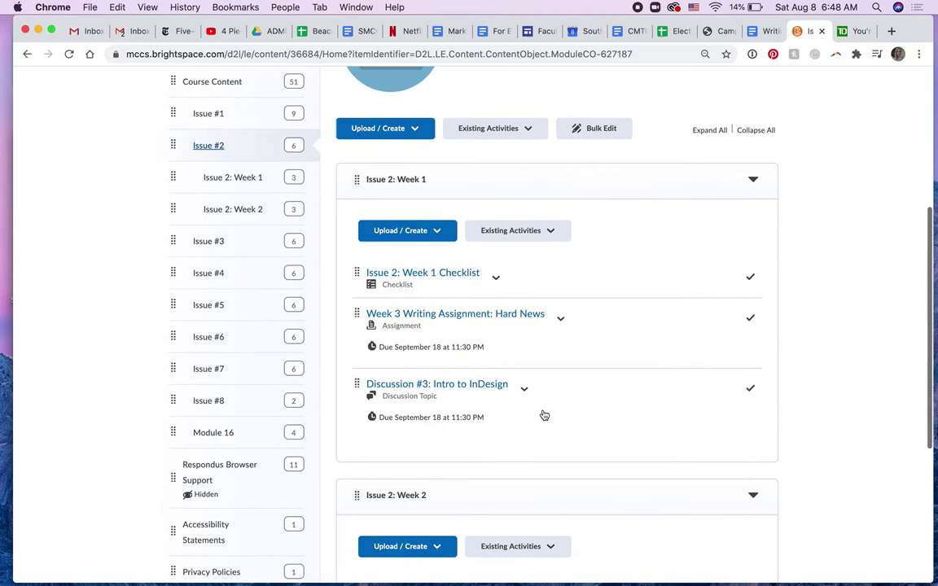
- Unbold 'lalalala' after the Hard News heading, save the instructions, and return to Issue #2
{"action": "left_click", "coordinate": [452, 315]}
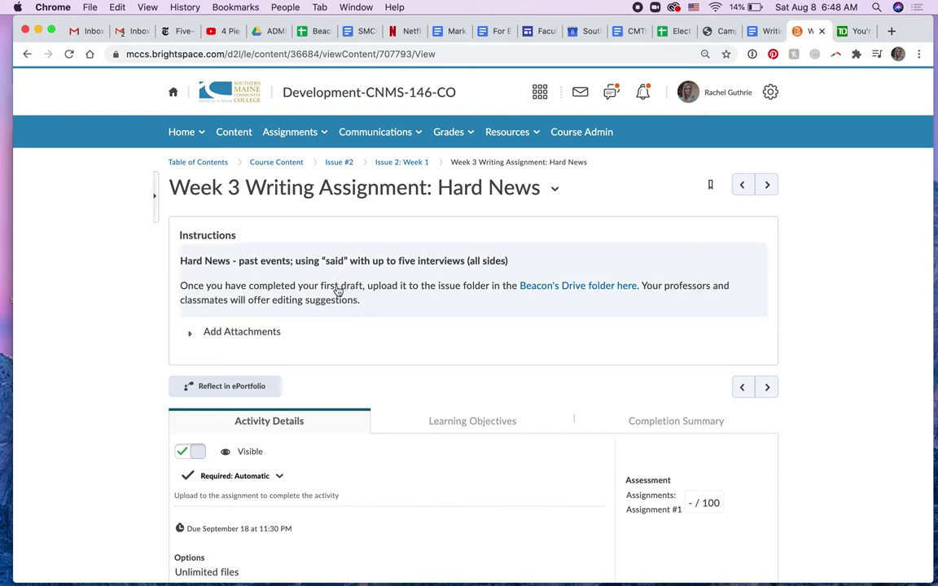
{"action": "left_click", "coordinate": [338, 291]}
{"action": "left_click", "coordinate": [524, 294]}
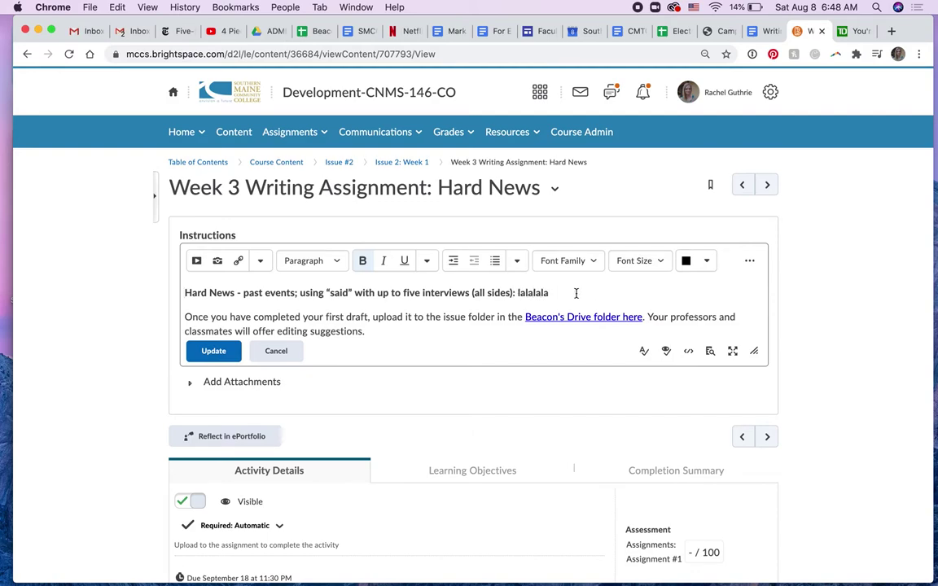
{"action": "double_click", "coordinate": [531, 292]}
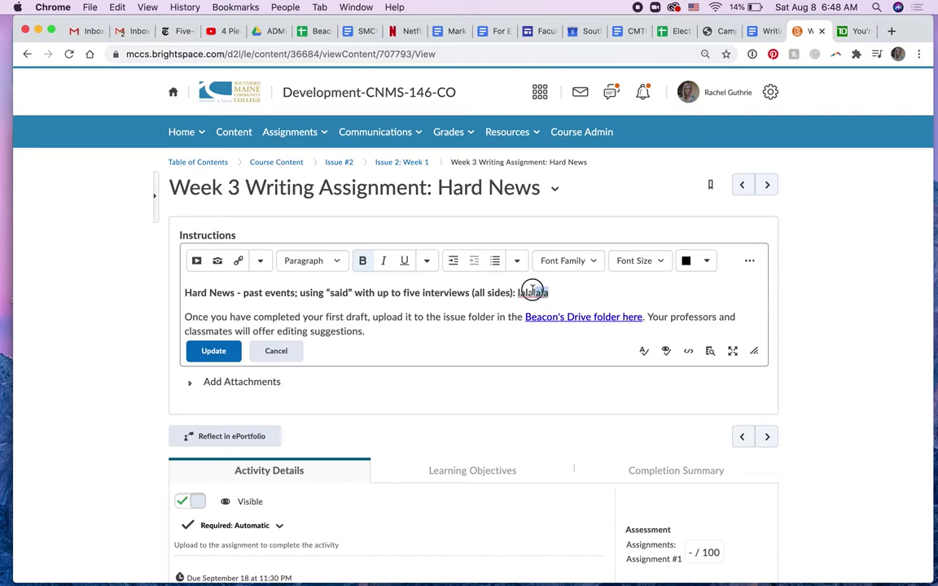
{"action": "left_click", "coordinate": [362, 262]}
{"action": "left_click", "coordinate": [577, 291]}
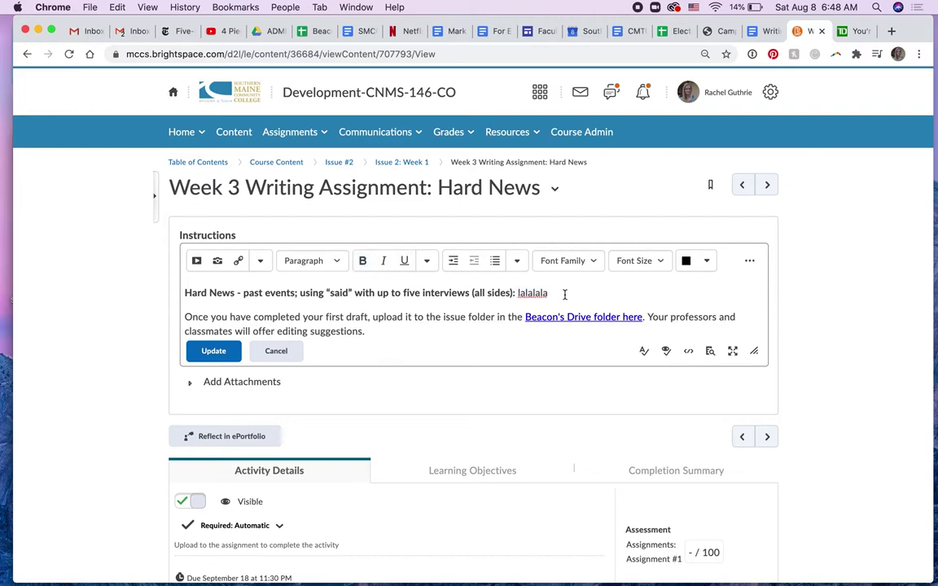
{"action": "left_click", "coordinate": [217, 351]}
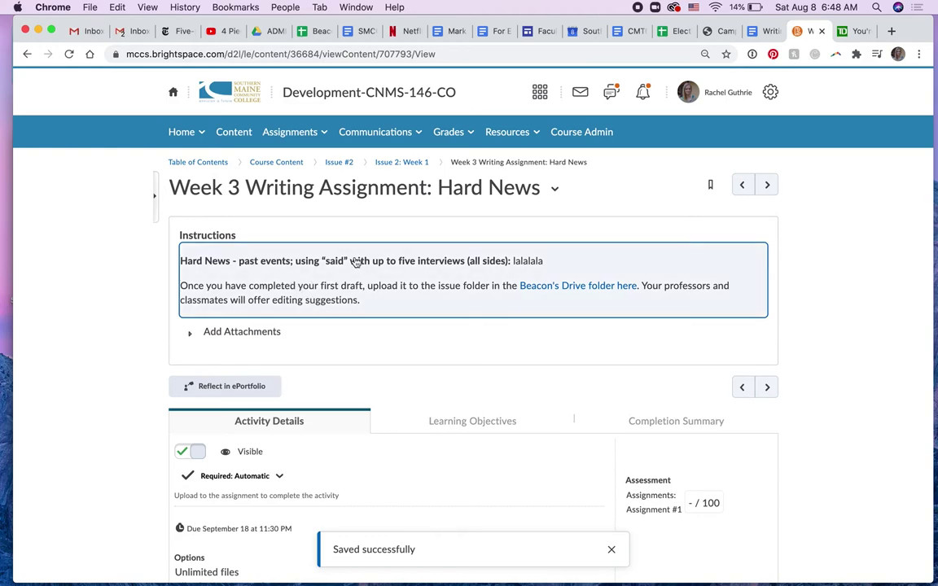
{"action": "left_click", "coordinate": [339, 164]}
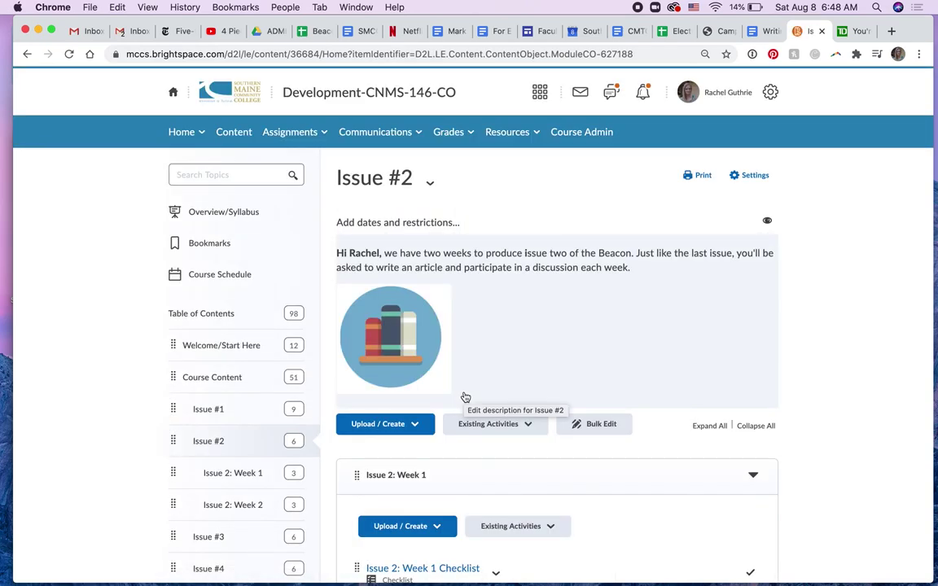
- Open the Issue 2: Week 2 Check List and scroll through its four tasks
{"action": "scroll", "coordinate": [465, 397], "scroll_direction": "down", "scroll_amount": 10}
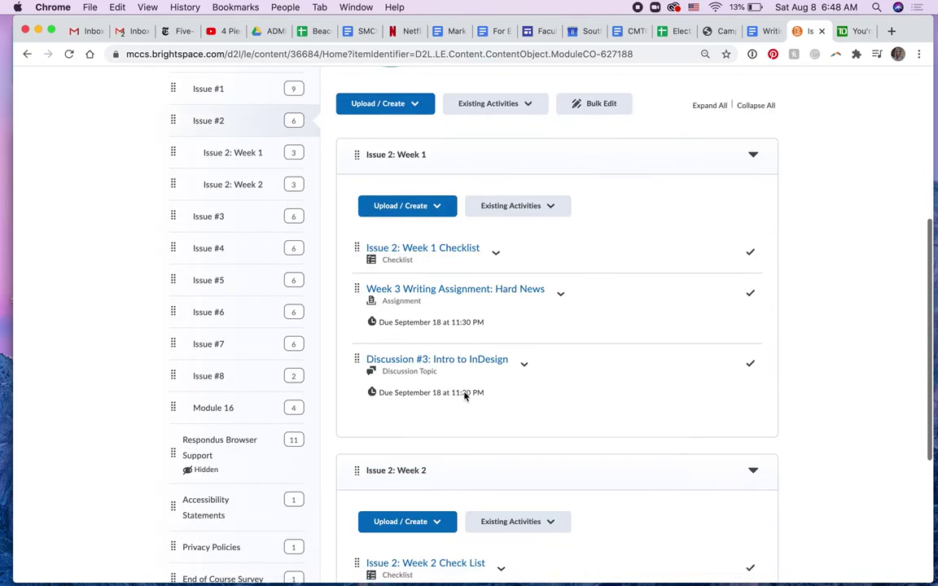
{"action": "scroll", "coordinate": [464, 397], "scroll_direction": "up", "scroll_amount": 3}
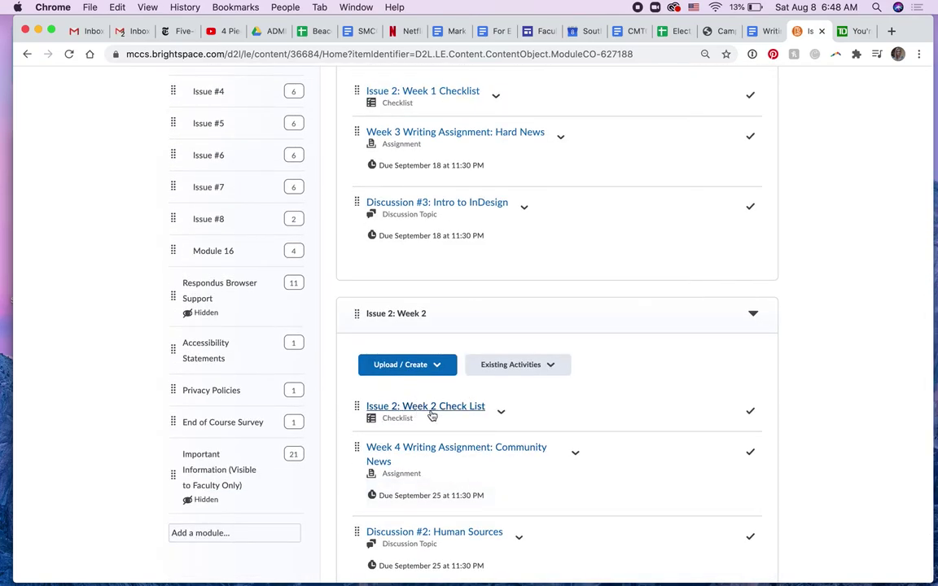
{"action": "left_click", "coordinate": [431, 415]}
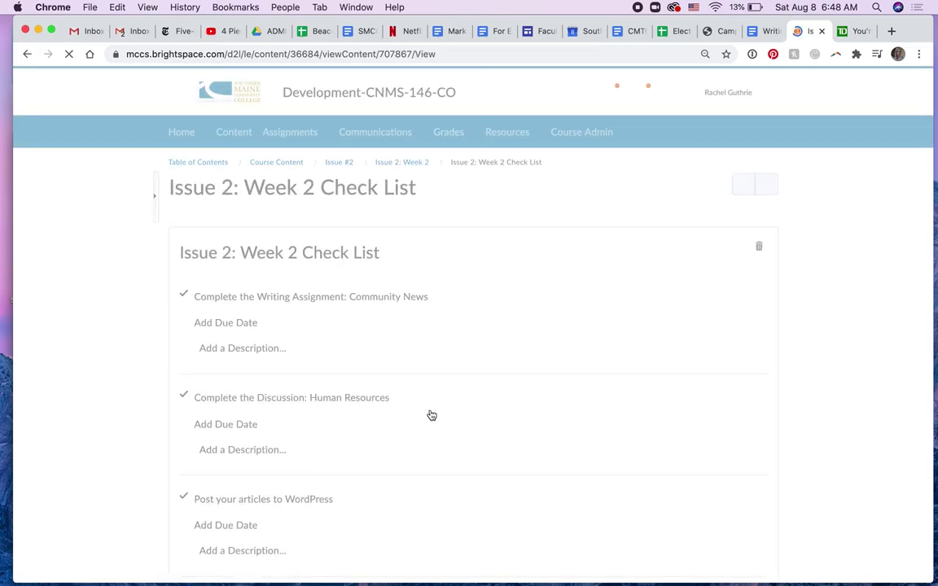
{"action": "scroll", "coordinate": [431, 416], "scroll_direction": "down", "scroll_amount": 3}
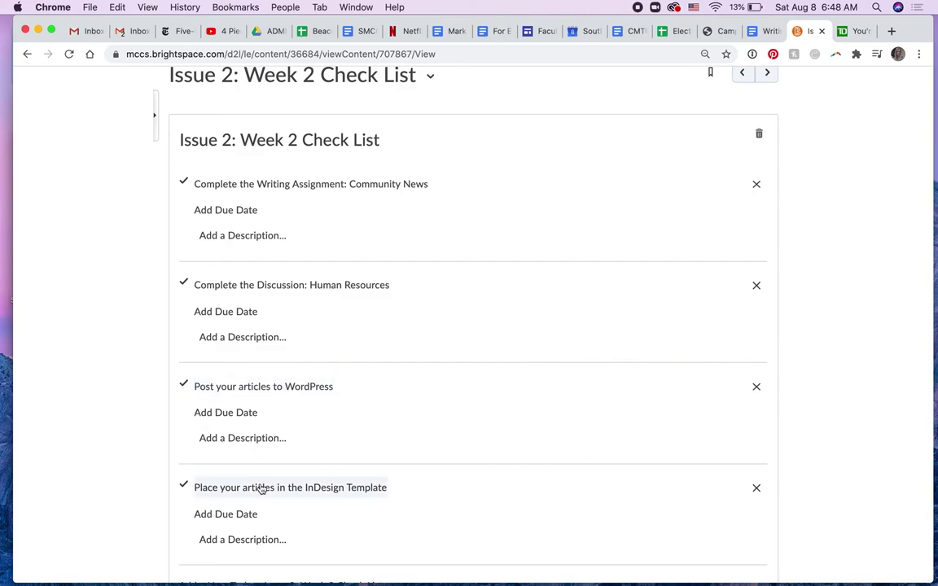
{"action": "scroll", "coordinate": [261, 489], "scroll_direction": "down", "scroll_amount": 3}
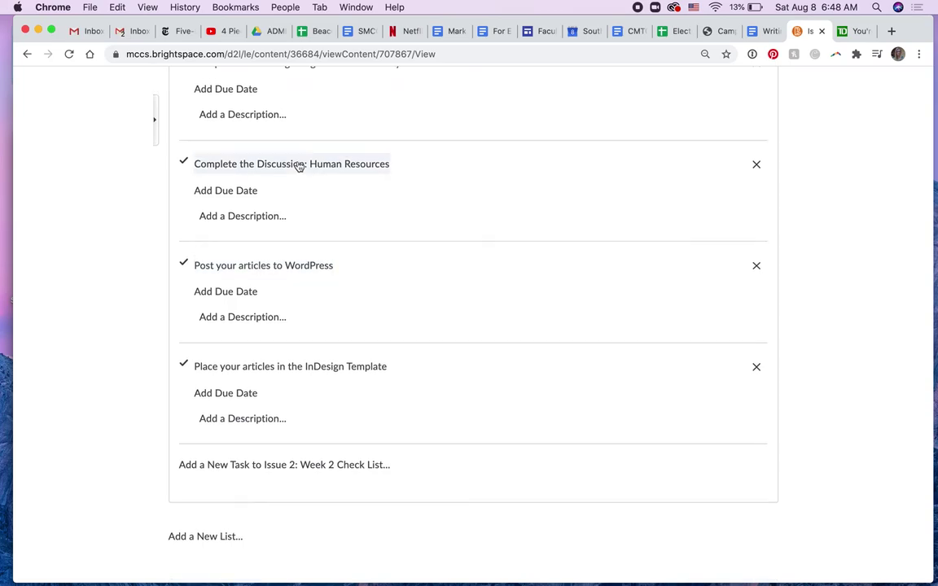
{"action": "scroll", "coordinate": [298, 184], "scroll_direction": "up", "scroll_amount": 3}
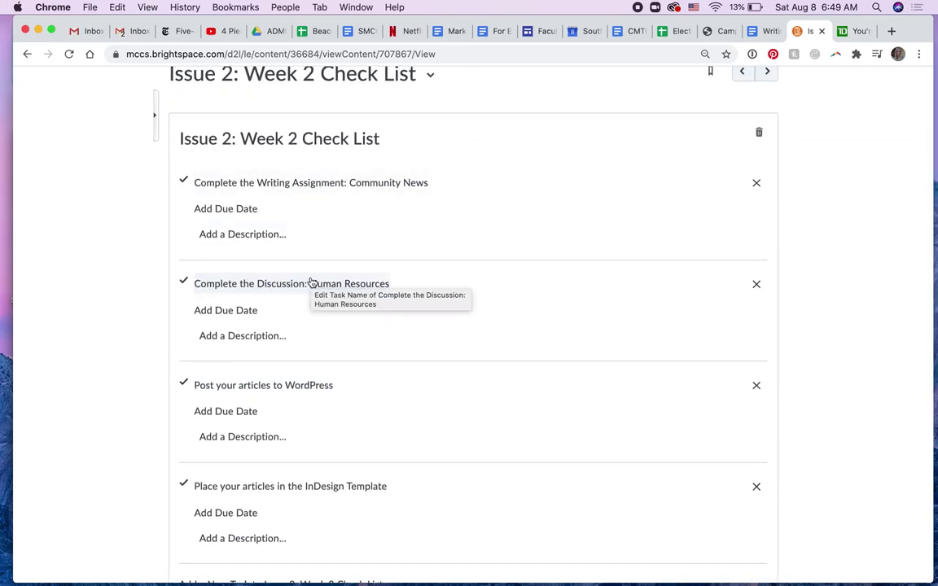
{"action": "scroll", "coordinate": [311, 281], "scroll_direction": "down", "scroll_amount": 2}
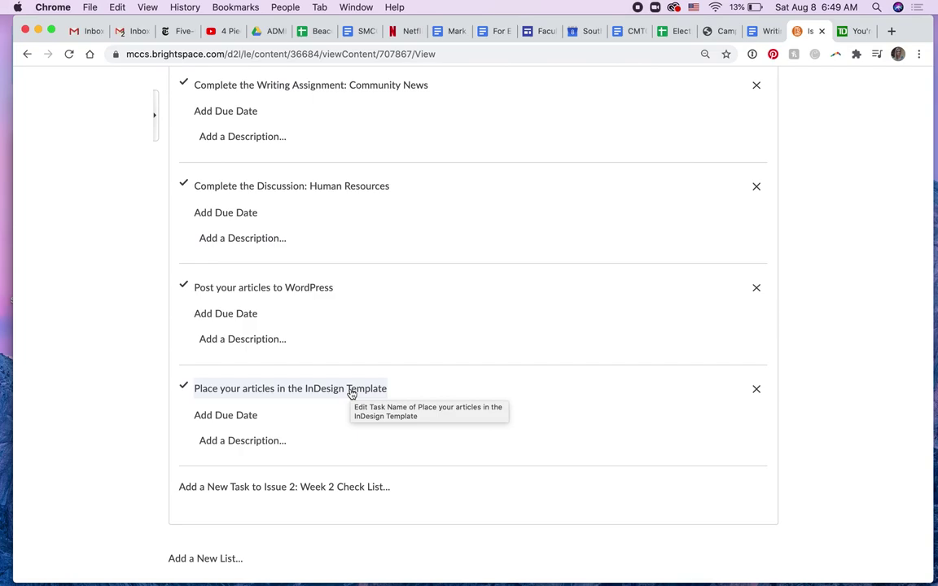
{"action": "scroll", "coordinate": [352, 393], "scroll_direction": "up", "scroll_amount": 5}
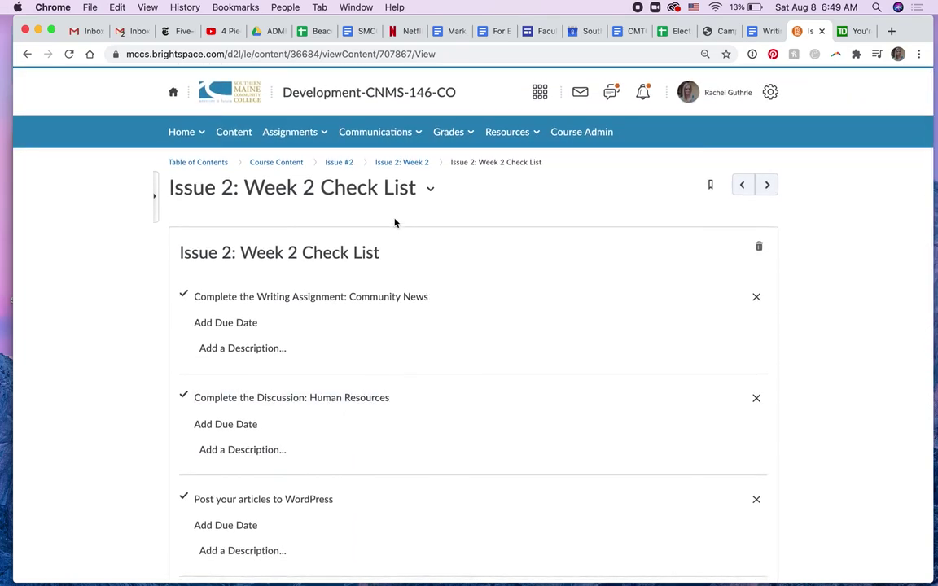